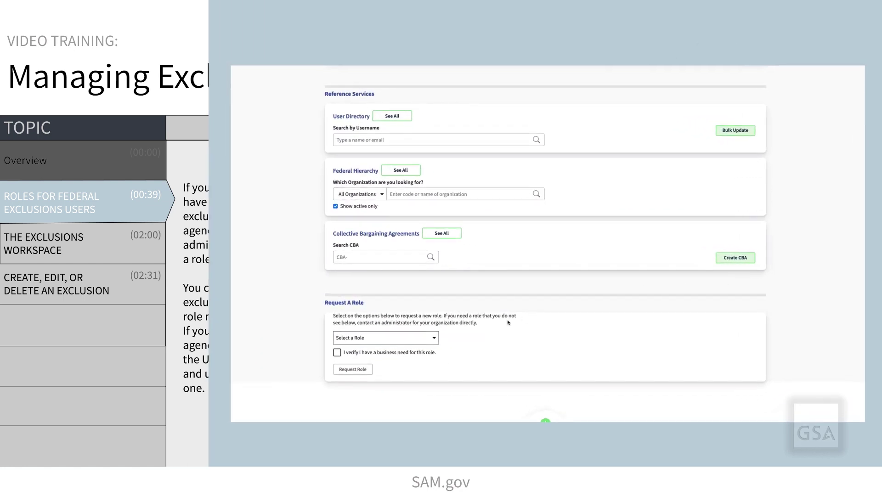
Browse the requestable roles, then view the full User Directory filtered to the Exclusions domain.
left_click(296, 357)
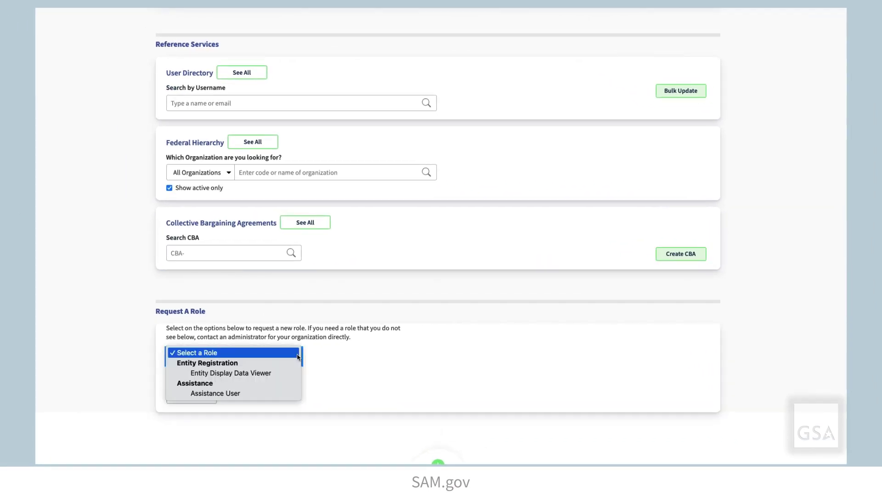
left_click(297, 357)
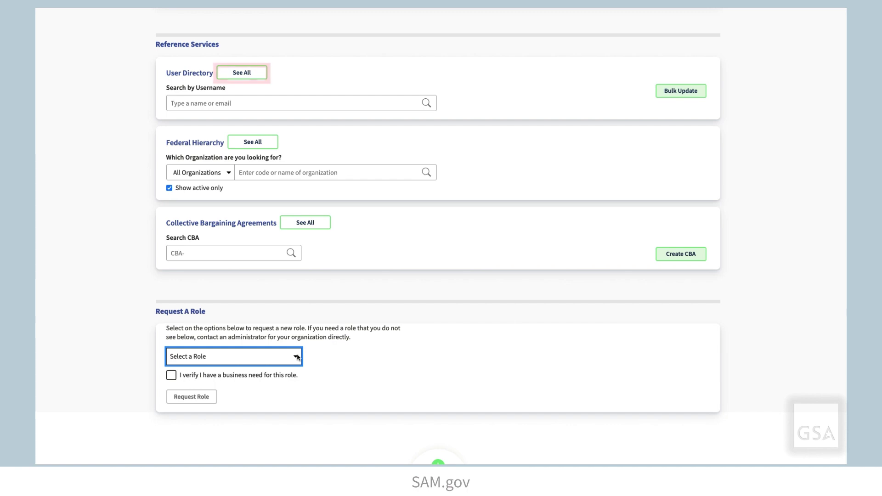
left_click(254, 74)
scroll(80, 297, "down", 10)
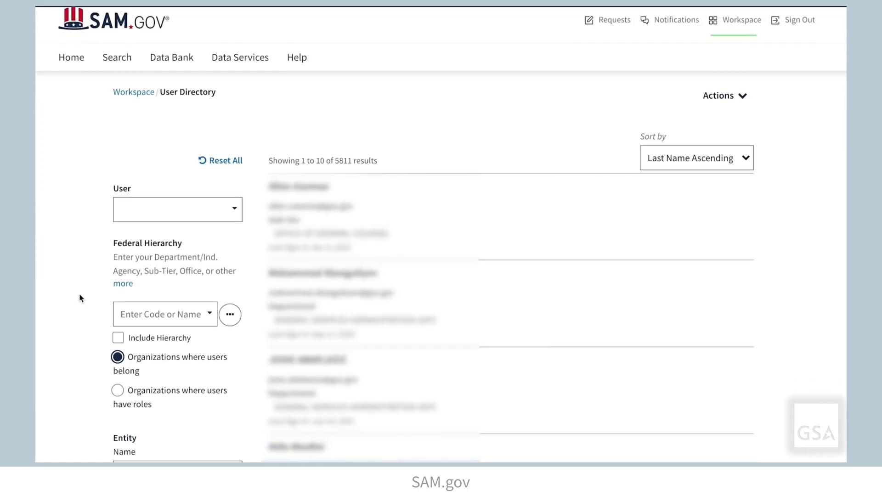
left_click_drag(238, 305, 238, 355)
left_click(120, 321)
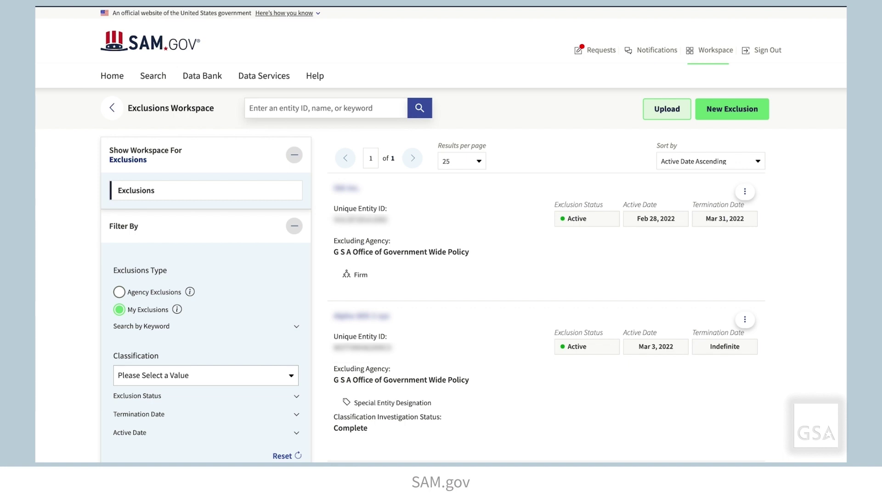
Set the Classification filter to Firm and bring up the first record's Actions menu.
left_click(291, 381)
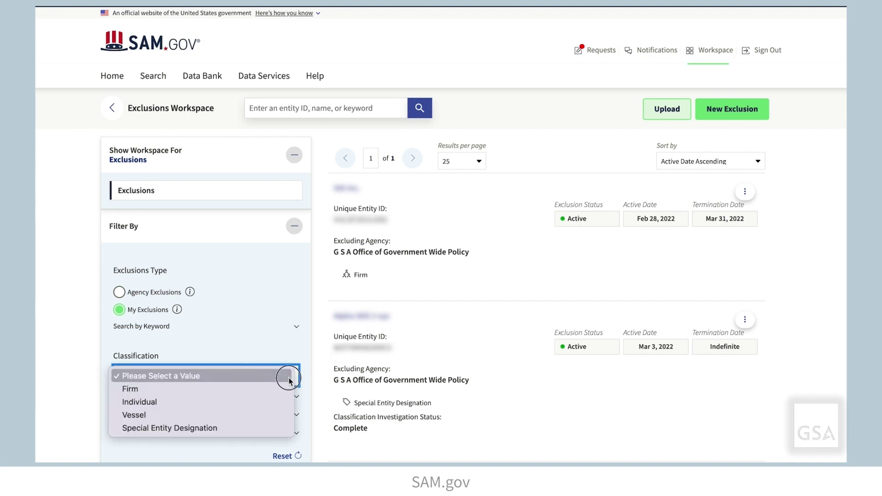
left_click(278, 390)
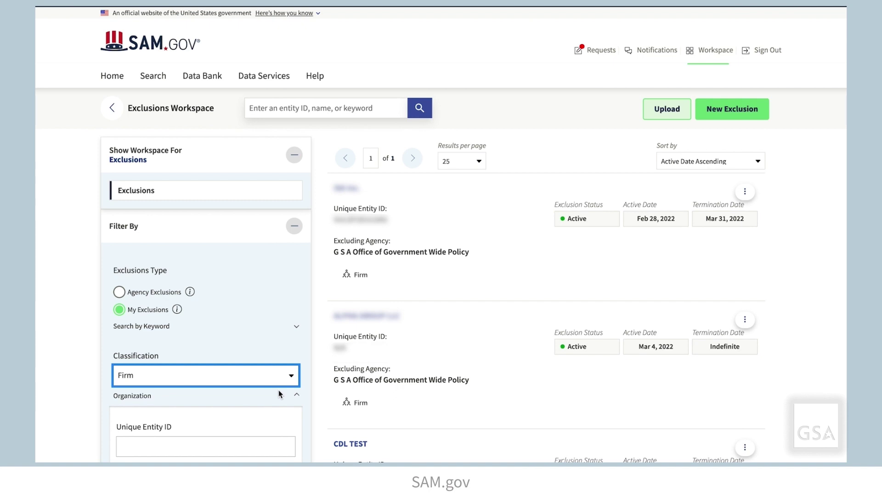
left_click(745, 193)
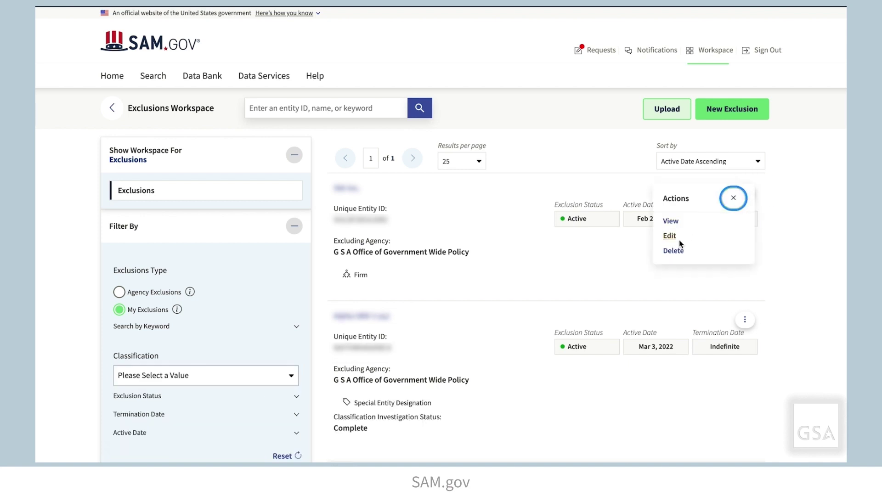
Edit the first exclusion and enter 'Suite 4' as Street Address 2.
key("Escape")
left_click(346, 189)
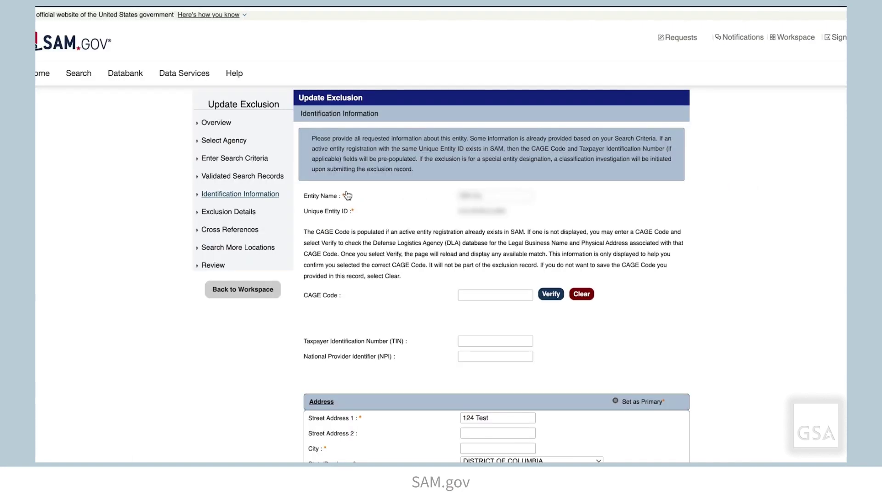
scroll(765, 282, "down", 4)
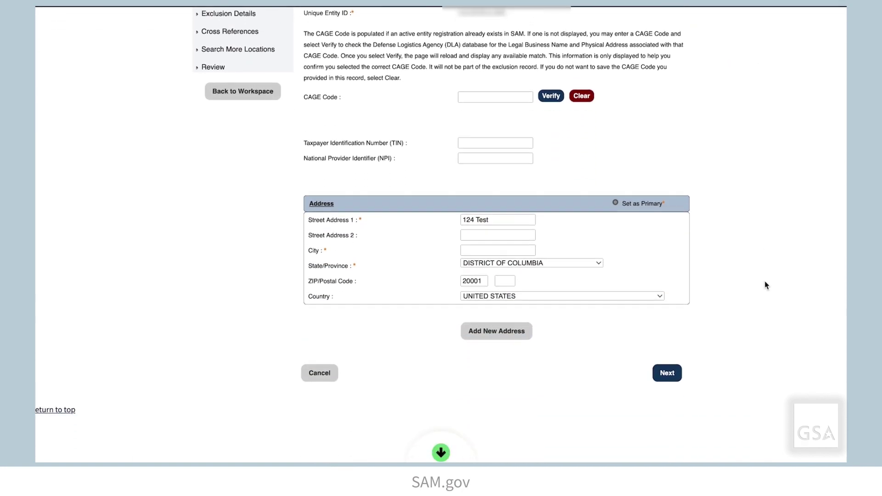
key("Tab")
type("Suite 4")
left_click(693, 237)
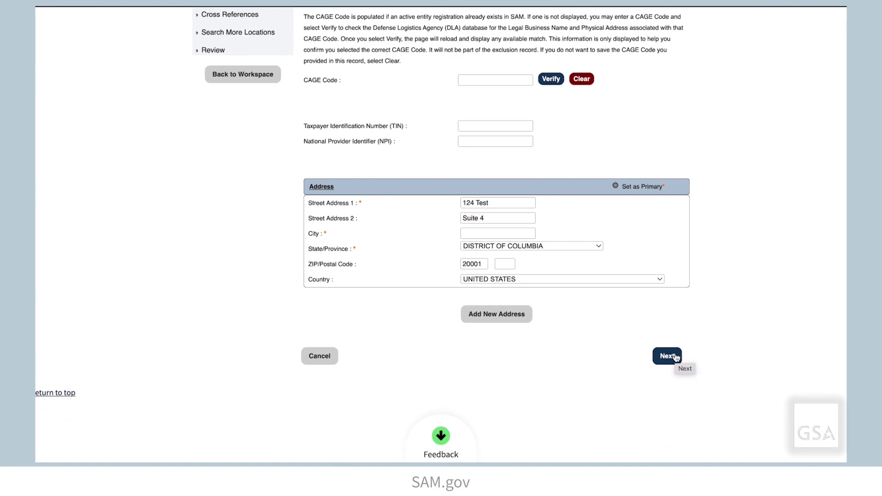
Advance through exclusion details, cross references and review, then submit the update.
left_click(676, 357)
scroll(752, 364, "down", 10)
left_click(674, 383)
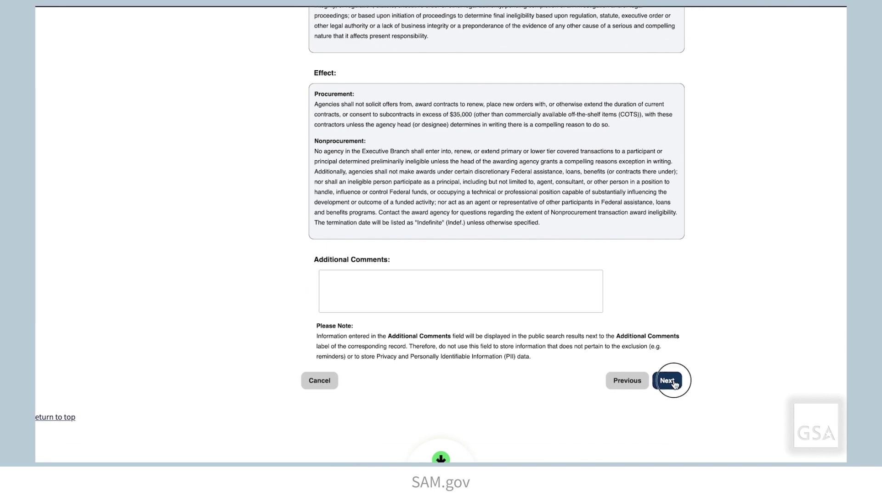
left_click(673, 280)
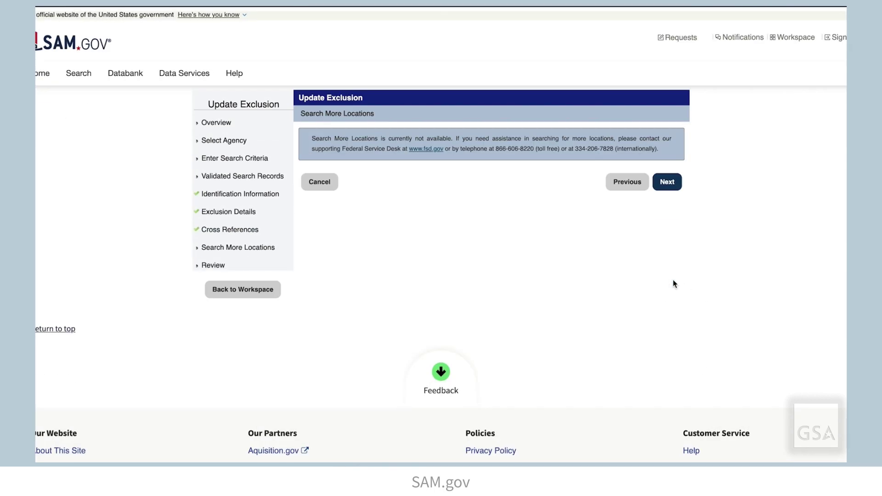
left_click(669, 182)
scroll(740, 335, "down", 5)
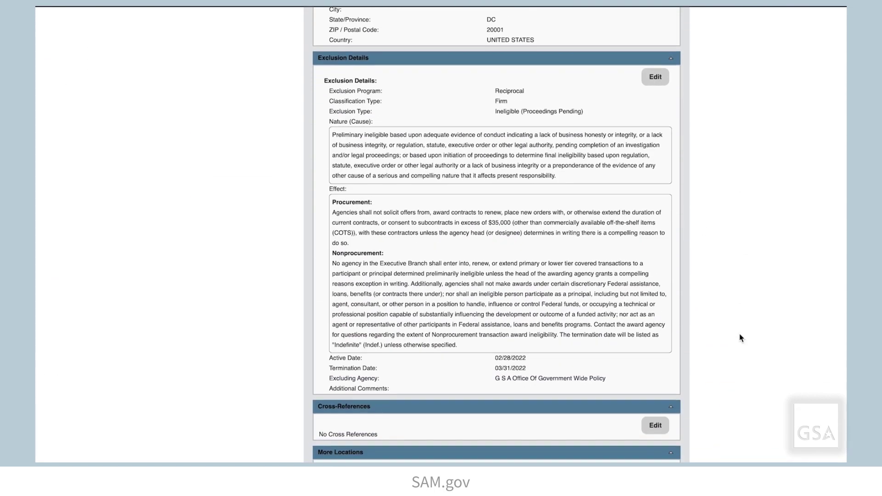
scroll(741, 338, "down", 3)
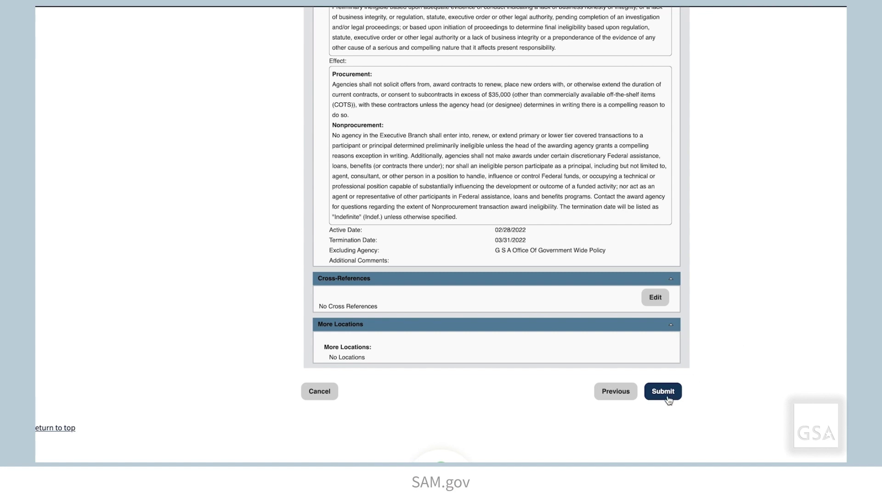
left_click(668, 398)
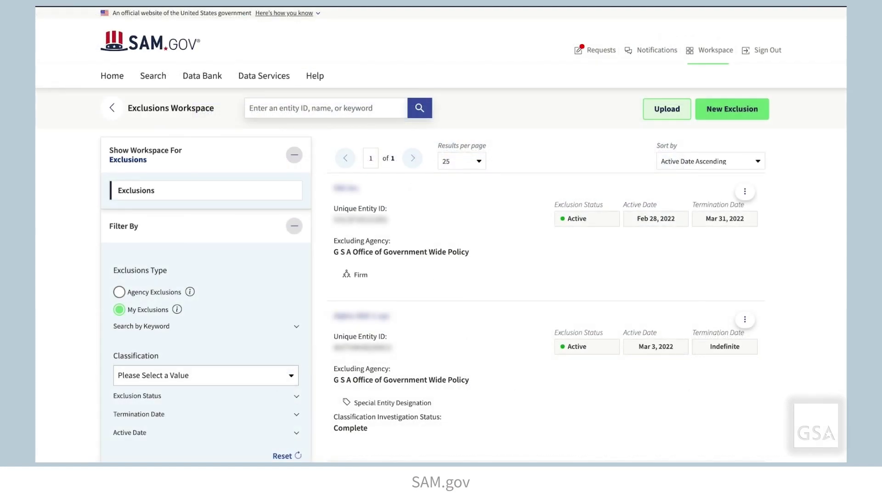
left_click(746, 121)
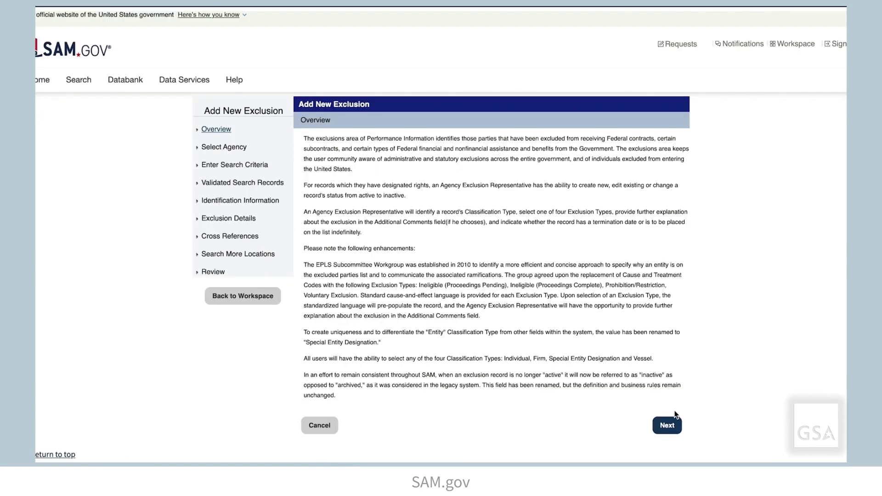
left_click(668, 427)
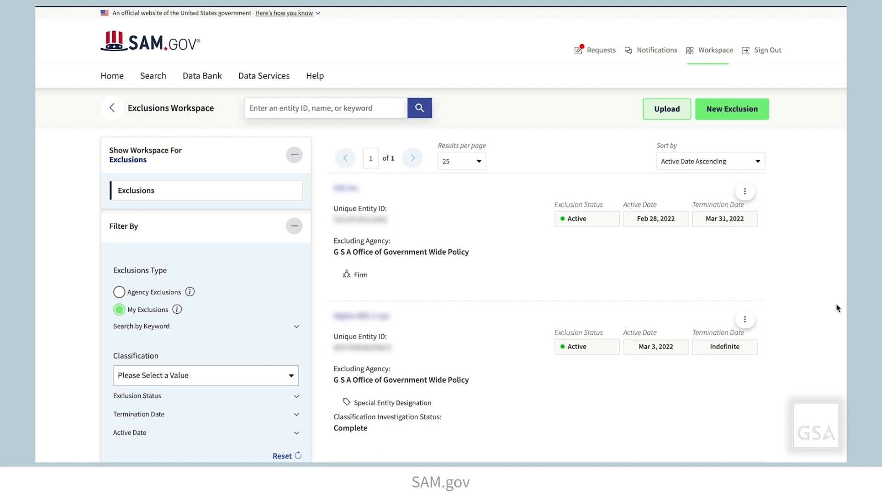
Delete the second exclusion record, choosing Yes in the confirmation and submitting.
left_click(745, 319)
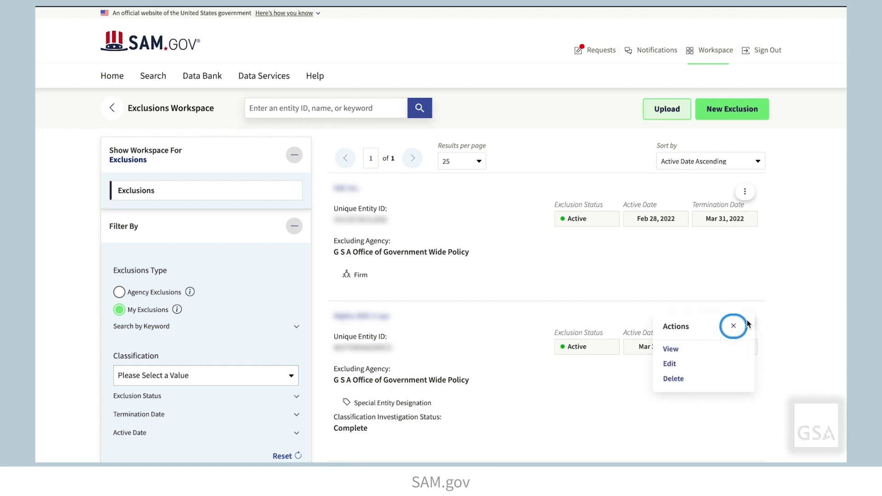
left_click(681, 379)
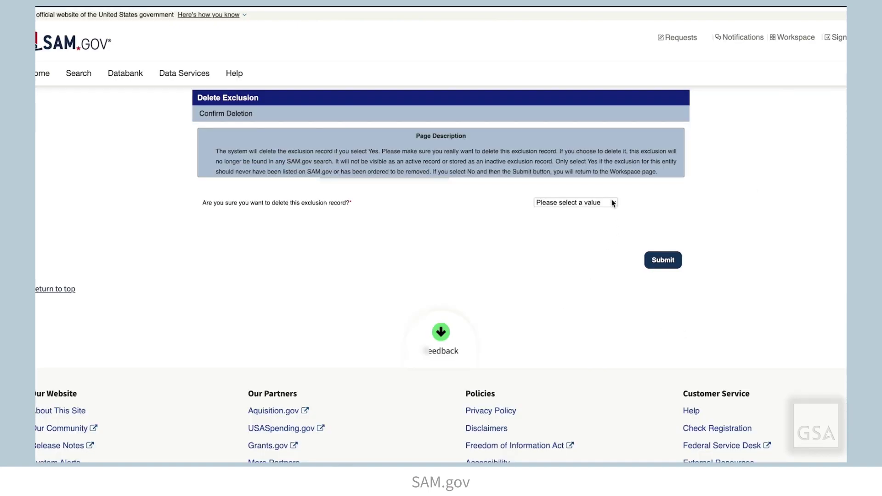
left_click(613, 203)
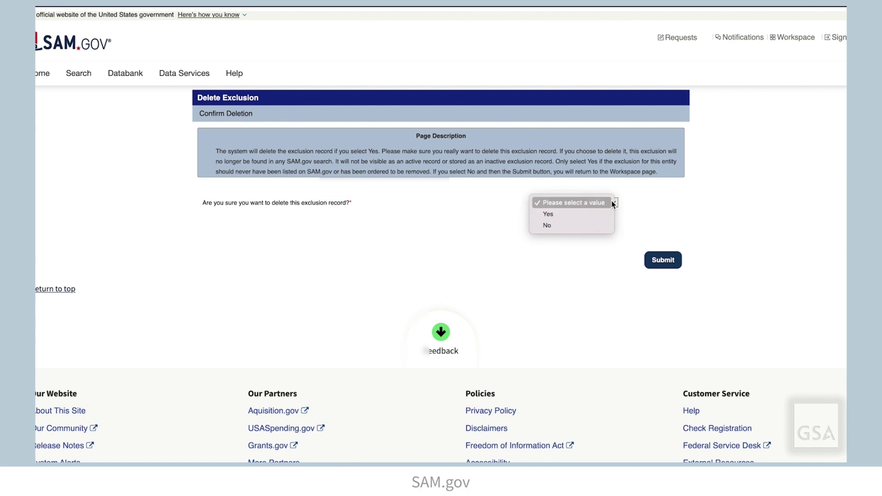
left_click(605, 217)
left_click(664, 261)
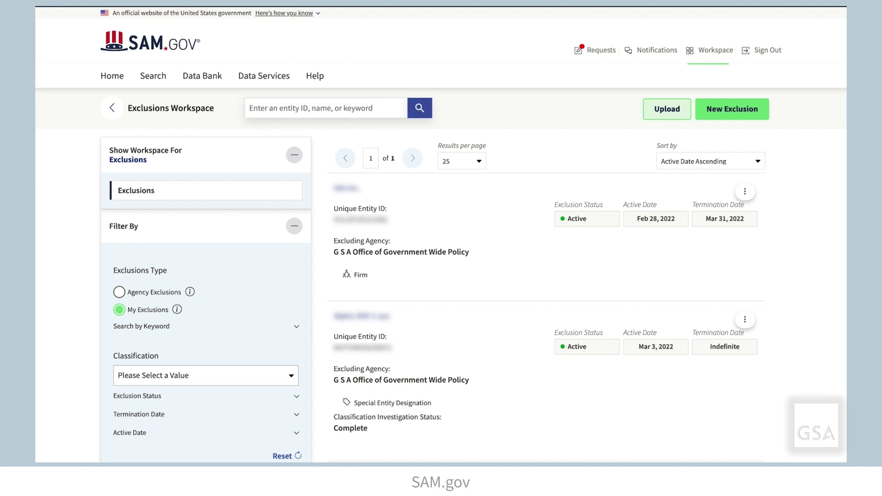
Return to the Workspace, try Add POC, then open and dismiss the second contact's Actions menu.
left_click(715, 50)
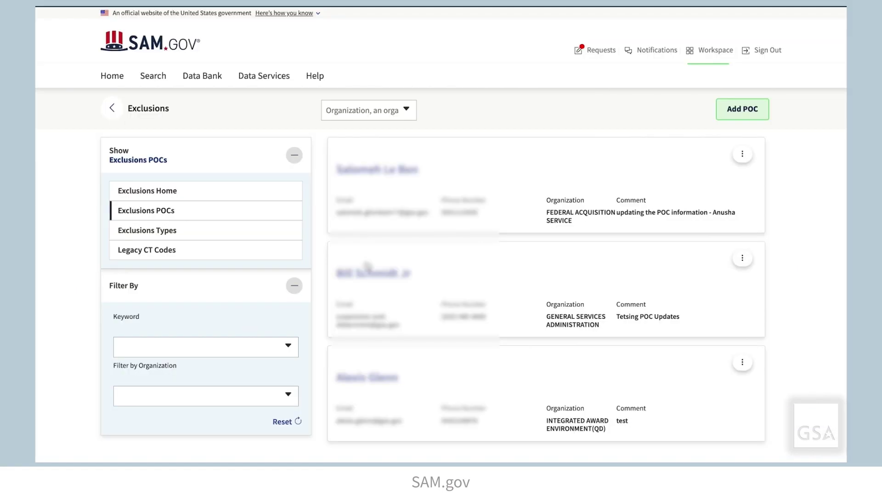
left_click(763, 120)
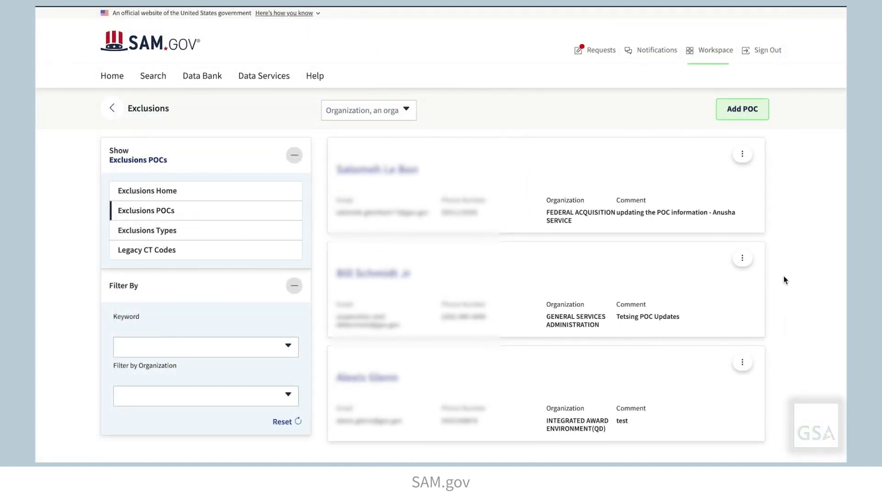
left_click(743, 258)
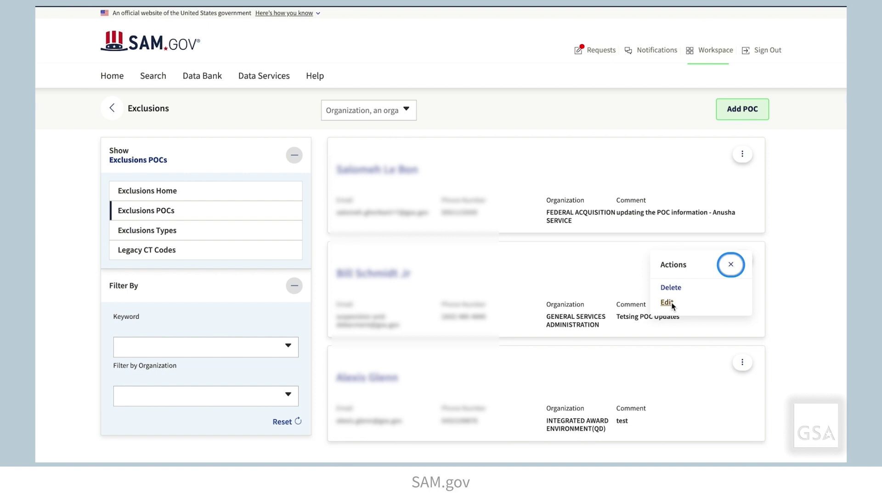
left_click(745, 268)
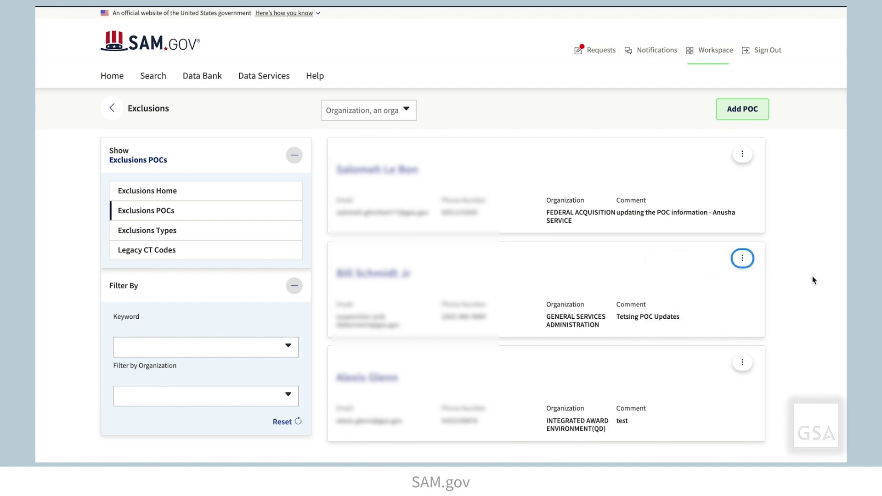